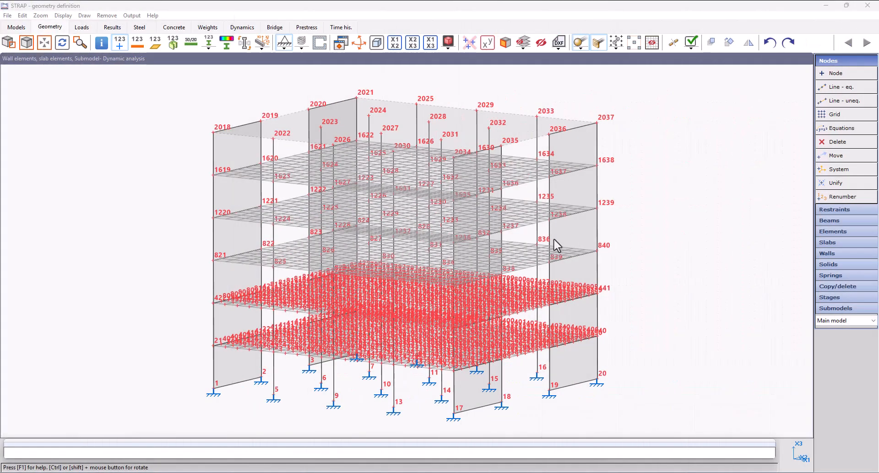
# Apply the current main model display options to all submodels
pyautogui.click(525, 42)
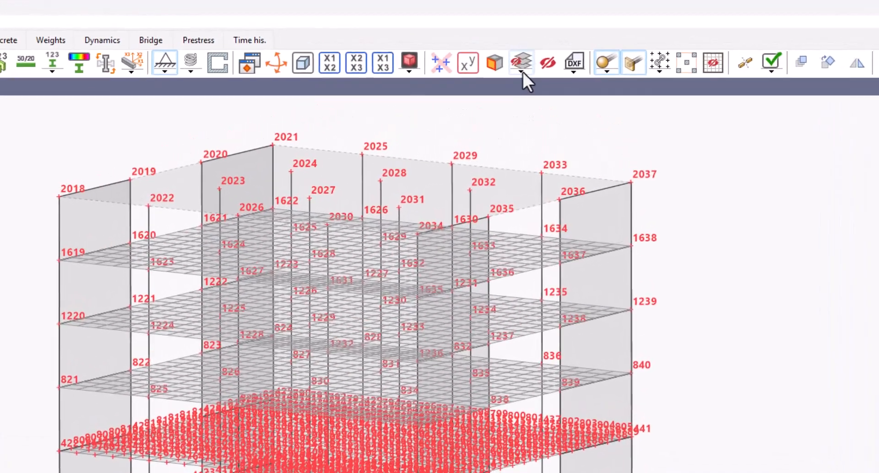
pyautogui.click(523, 55)
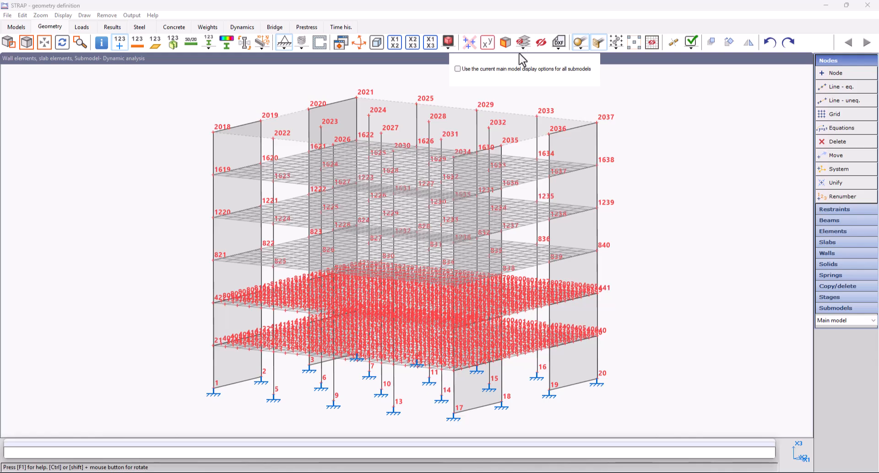
pyautogui.click(458, 69)
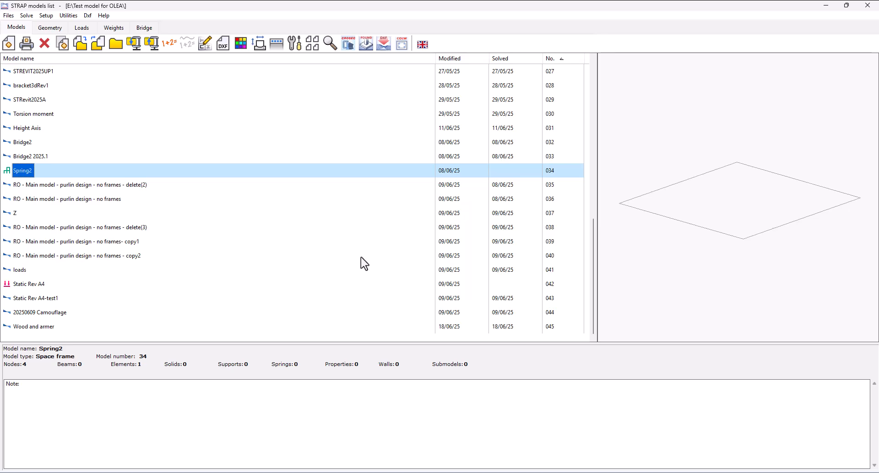
# Change the icon of model "RO - Main model - purlin design - no frames - delete(2)" to the green check mark, Icon no. 7
pyautogui.click(28, 184)
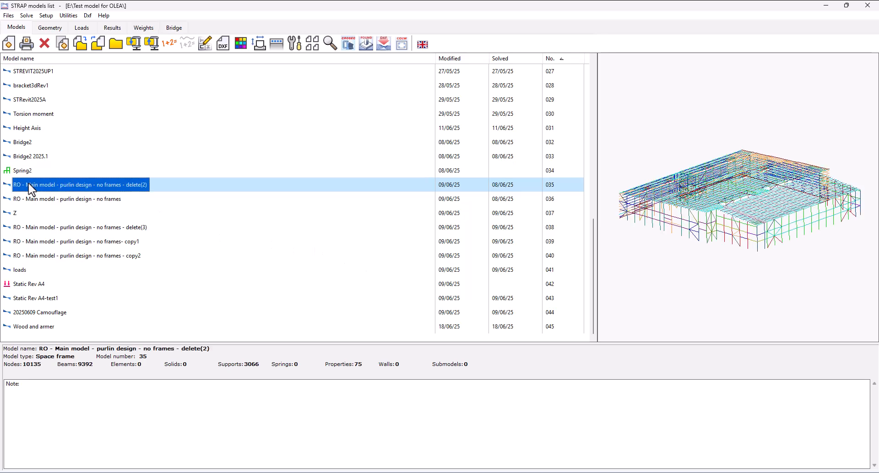
pyautogui.click(9, 16)
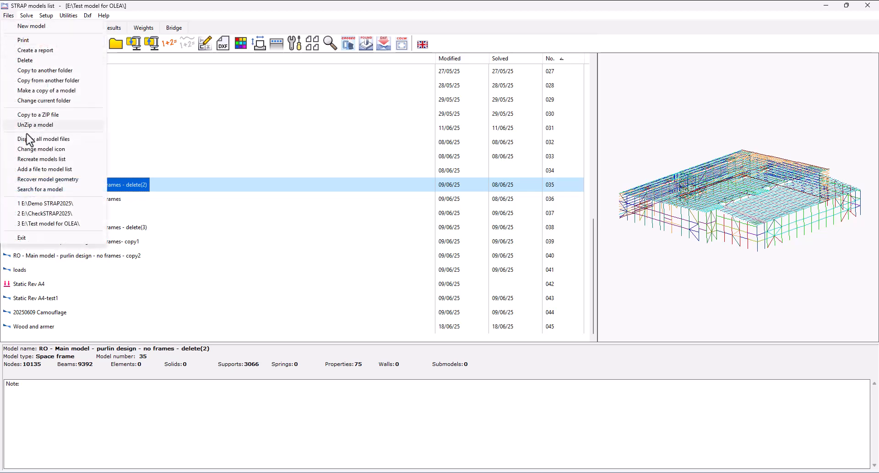
pyautogui.click(35, 150)
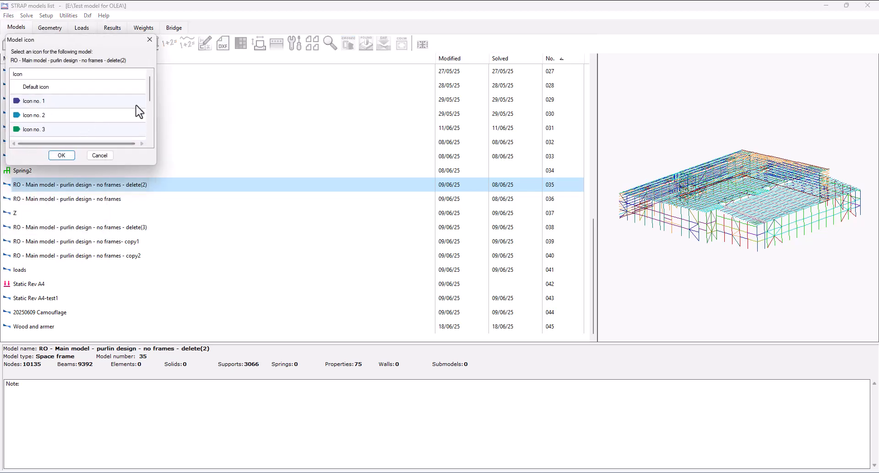
pyautogui.moveTo(151, 96); pyautogui.dragTo(152, 137)
pyautogui.click(25, 115)
pyautogui.click(62, 156)
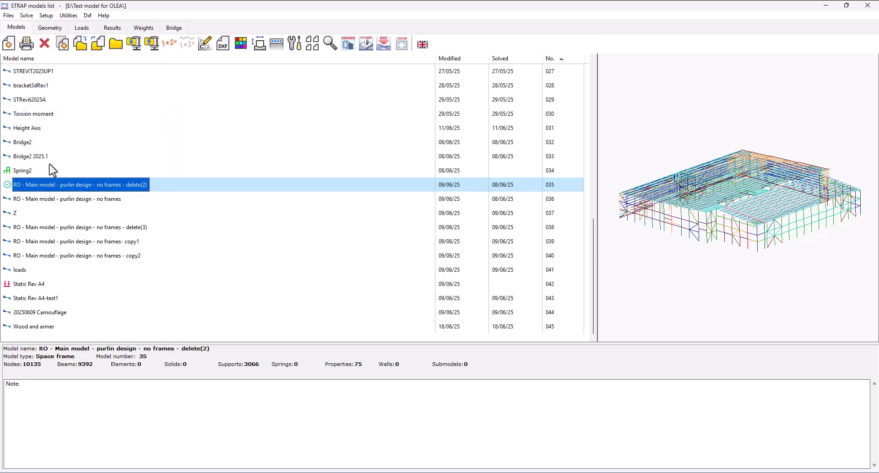
# Assign Icon no. 6 to the model "RO - Main model - purlin design - no frames"
pyautogui.click(26, 199)
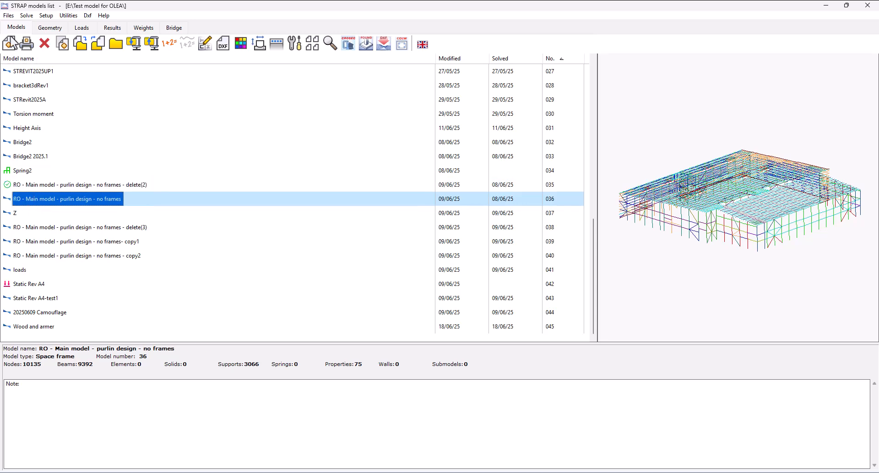
pyautogui.click(9, 17)
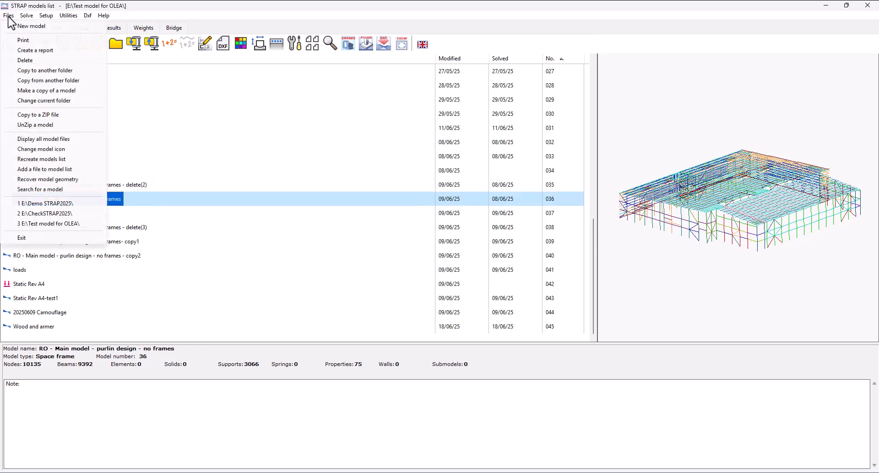
pyautogui.click(28, 149)
pyautogui.moveTo(147, 88); pyautogui.dragTo(146, 114)
pyautogui.click(32, 116)
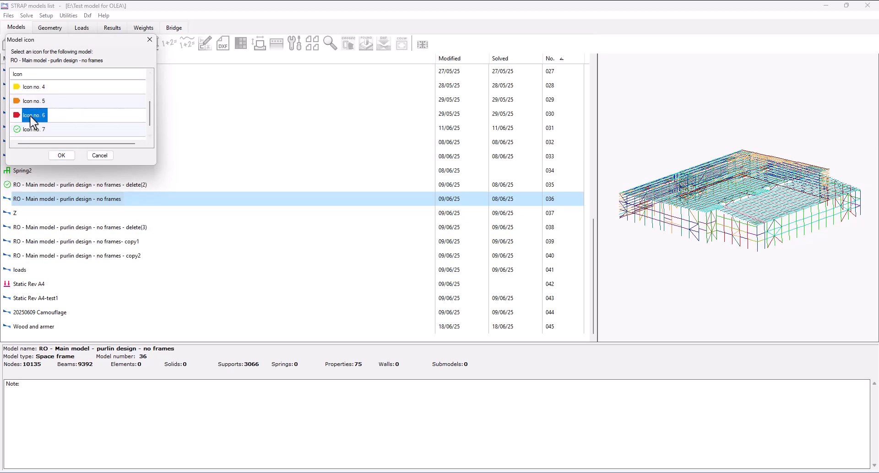
pyautogui.click(62, 155)
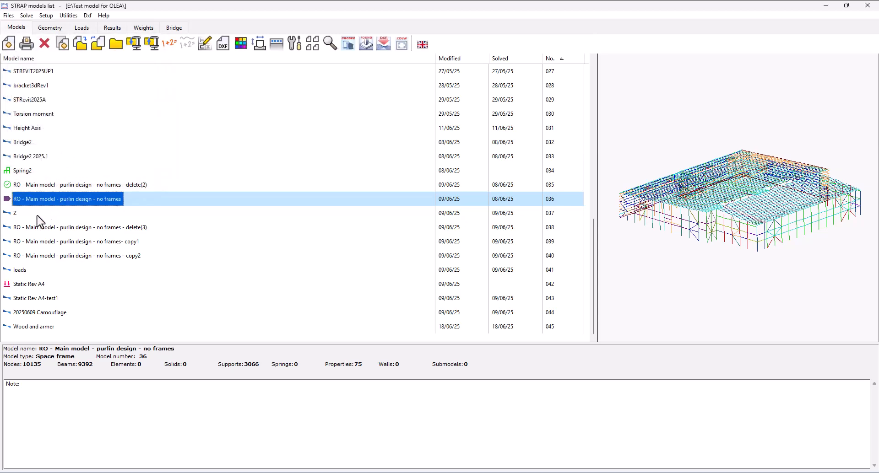
pyautogui.click(16, 214)
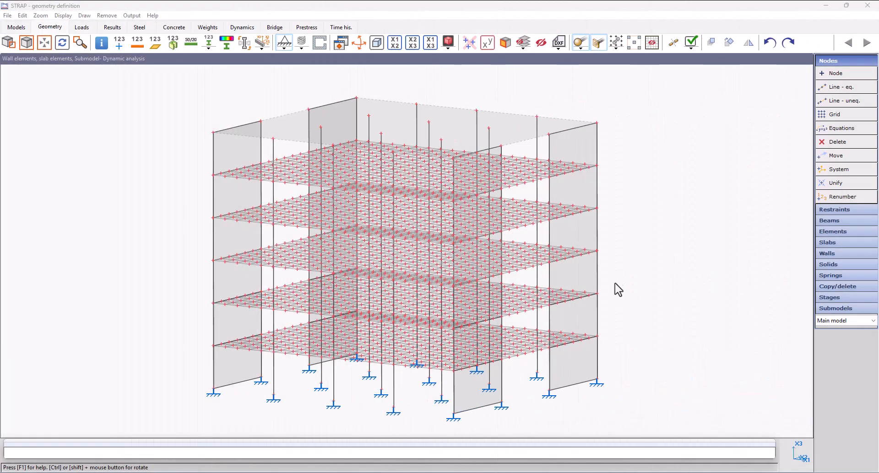
# Show the commands available for wall 3 and for the supported corner at the base of the opposite outer wall
pyautogui.rightClick(573, 363)
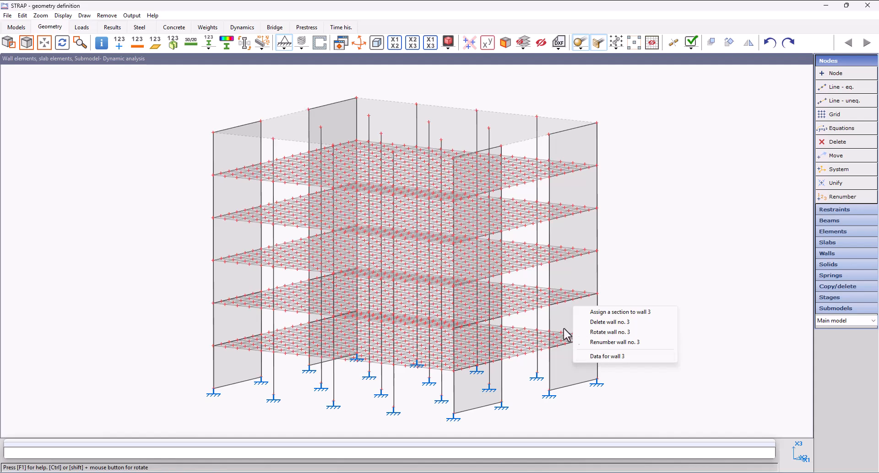
pyautogui.rightClick(213, 389)
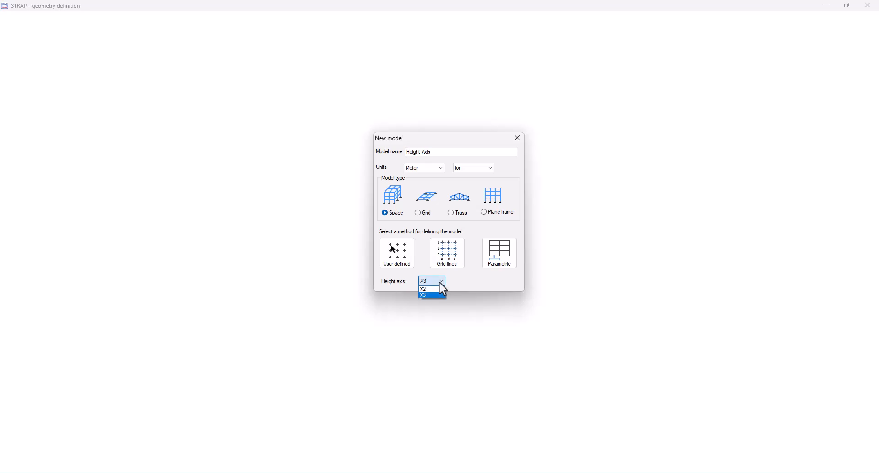
# Show the height axis choices for the new space model named Height Axis
pyautogui.click(440, 286)
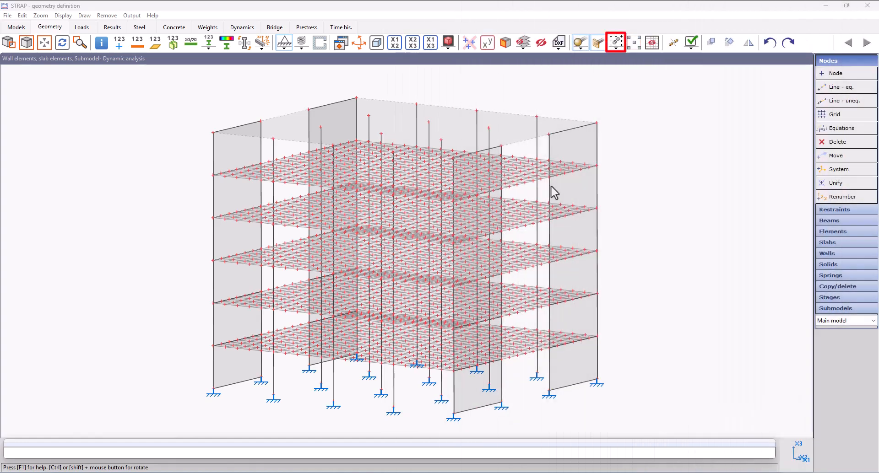
# Display all rigid links of any type on the building model
pyautogui.click(617, 49)
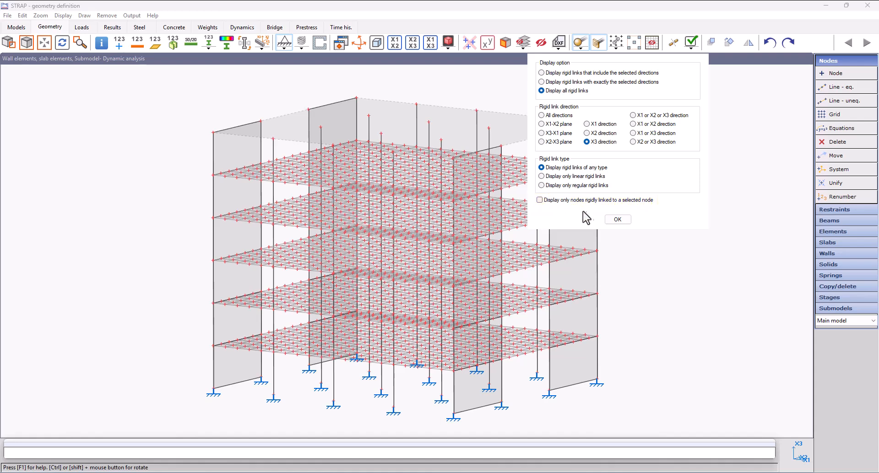
pyautogui.click(615, 219)
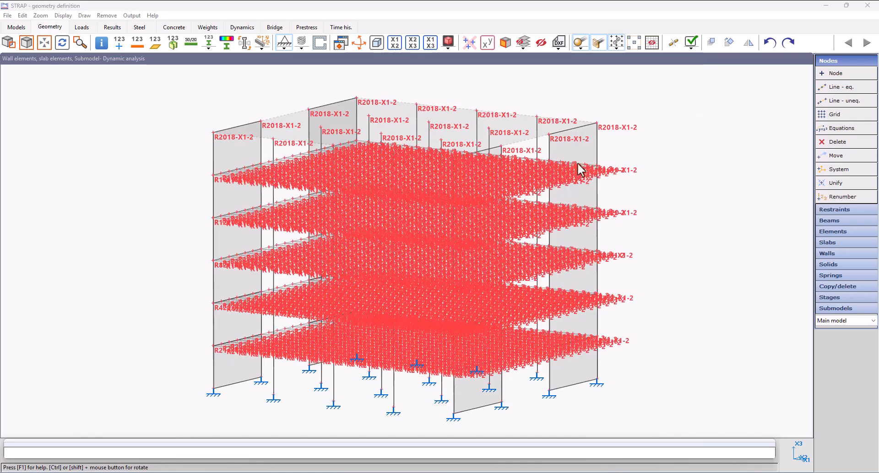
# Limit the rigid link display to nodes rigidly linked to a selected node, choosing top corner node 2037
pyautogui.click(615, 48)
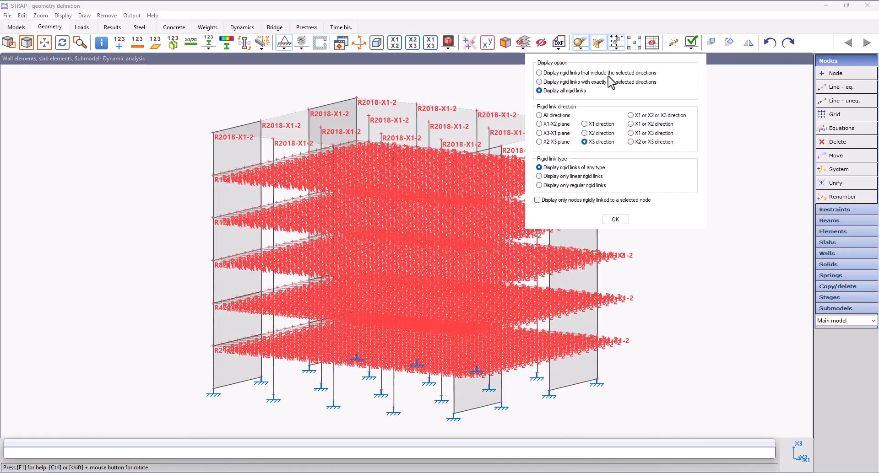
pyautogui.click(538, 200)
pyautogui.click(615, 220)
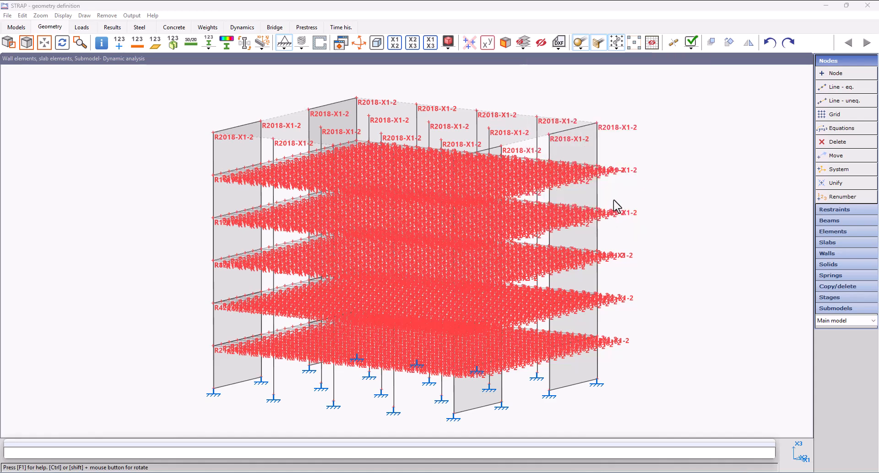
pyautogui.click(600, 123)
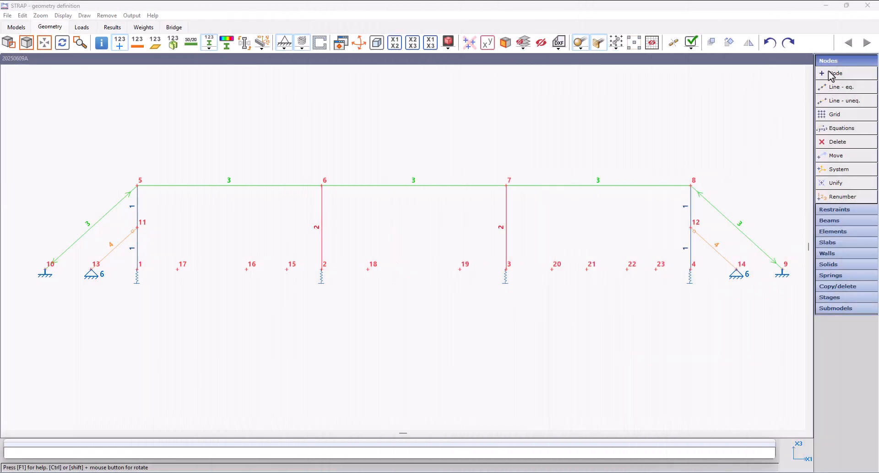
# Add a node on the line between nodes 5 and 6, perpendicular from node 17
pyautogui.click(829, 74)
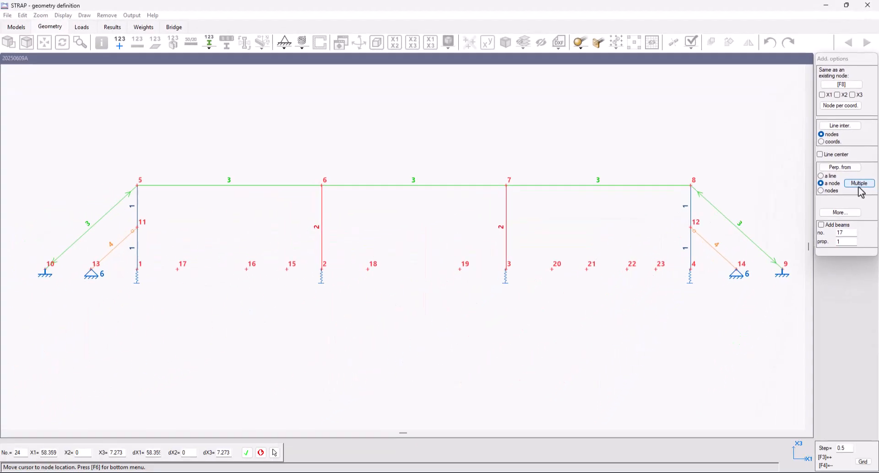
pyautogui.click(844, 171)
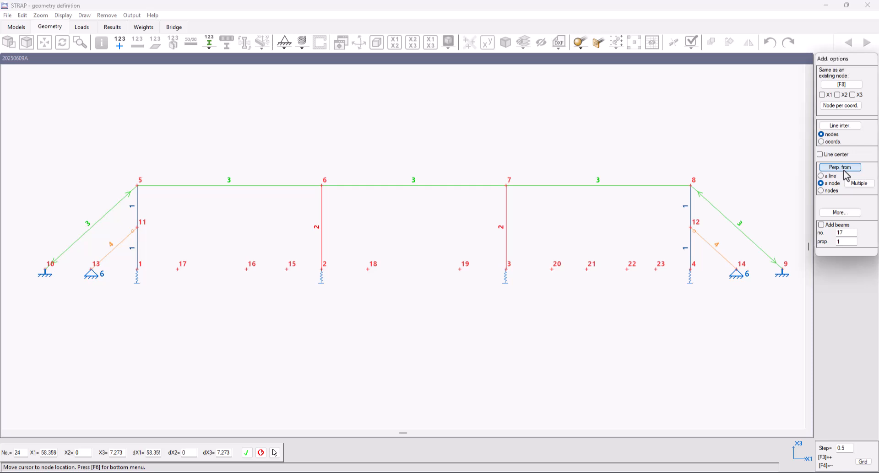
pyautogui.click(257, 186)
pyautogui.click(322, 187)
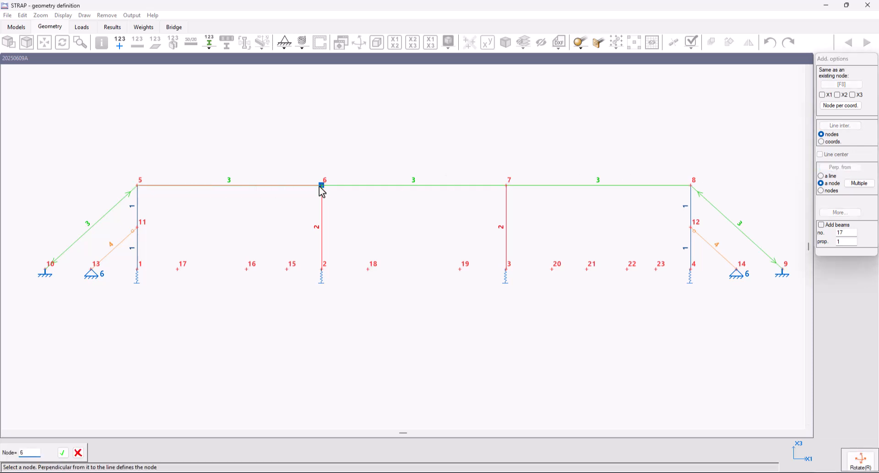
pyautogui.click(179, 274)
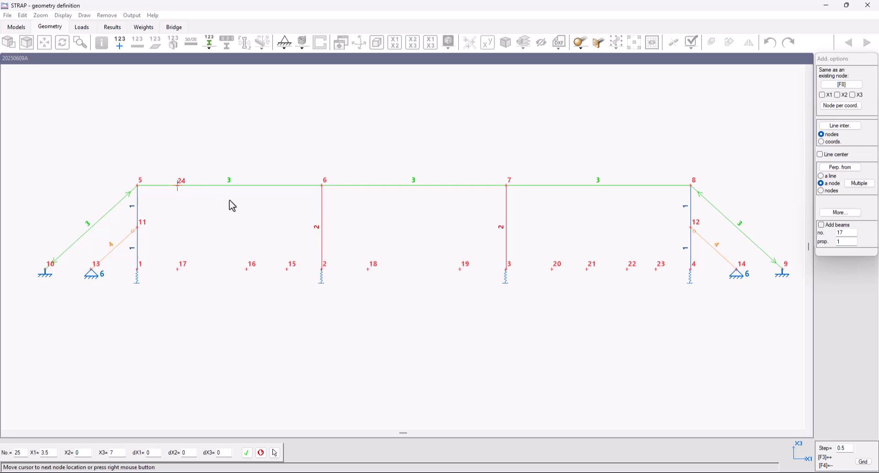
# Add nodes on the upper beam line perpendicular from nodes 16 and 18, using the Multiple option
pyautogui.click(857, 184)
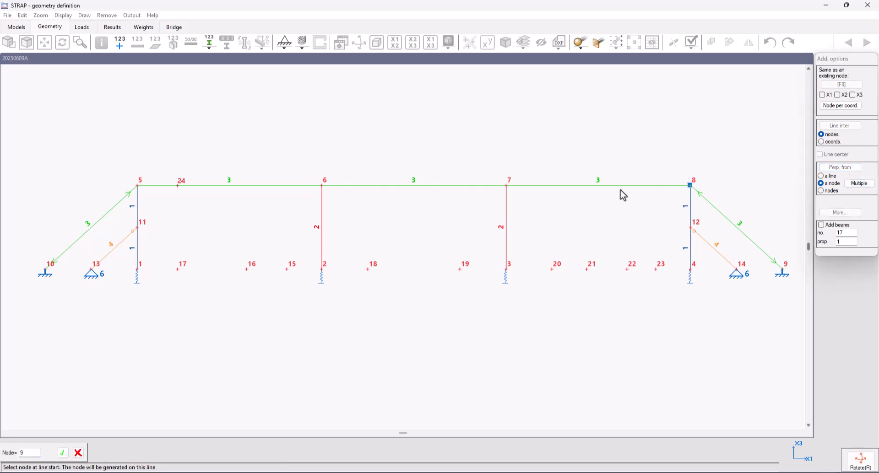
pyautogui.click(219, 203)
pyautogui.click(315, 201)
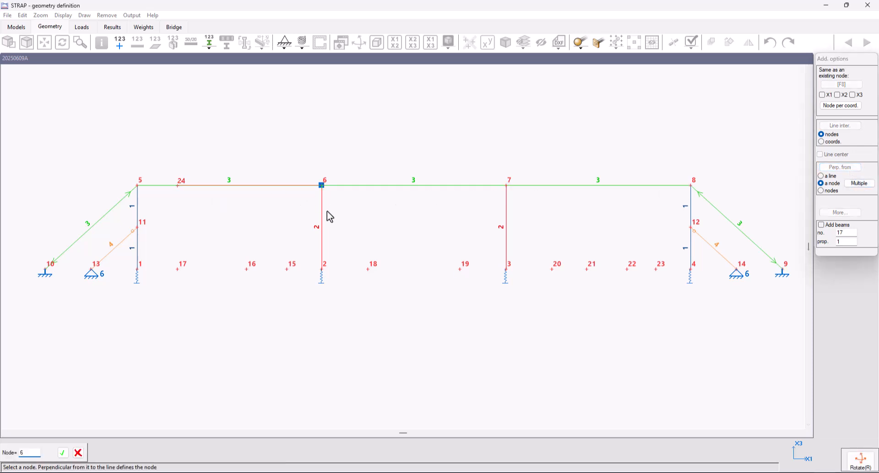
pyautogui.click(248, 275)
pyautogui.click(322, 186)
pyautogui.click(490, 191)
pyautogui.click(369, 270)
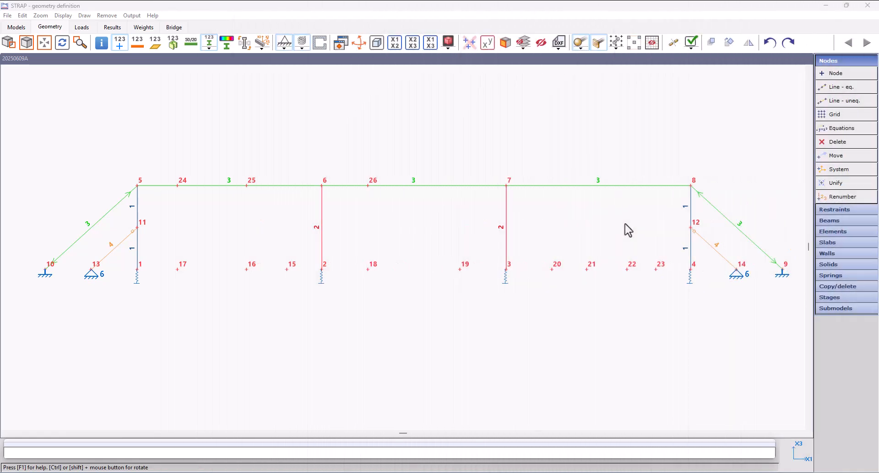
# Define a new node per coordinate, taking X1 from node 9 and X2 and X3 from node 8
pyautogui.click(850, 74)
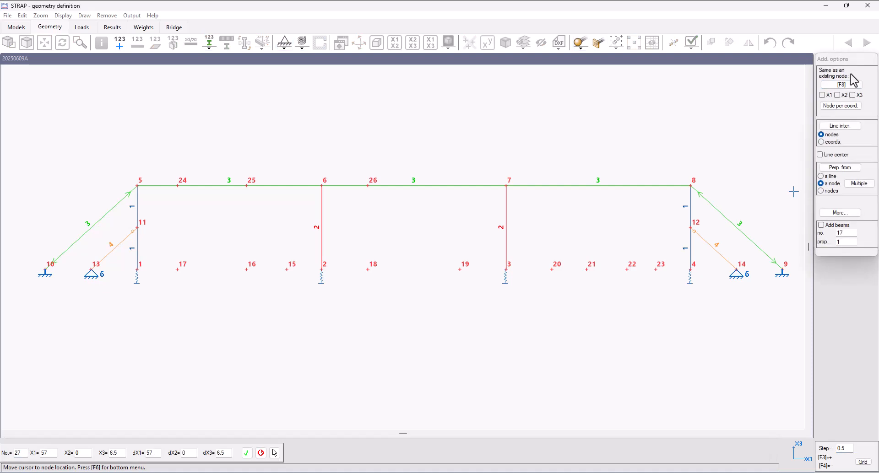
pyautogui.click(859, 108)
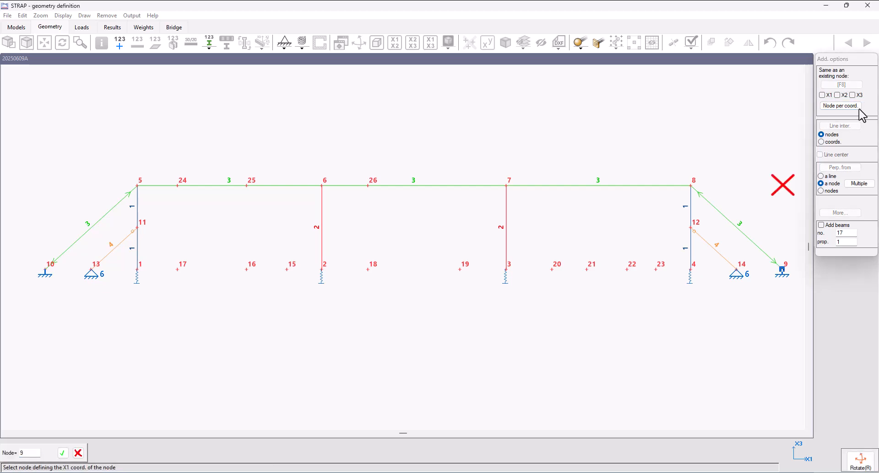
pyautogui.click(782, 272)
pyautogui.click(690, 187)
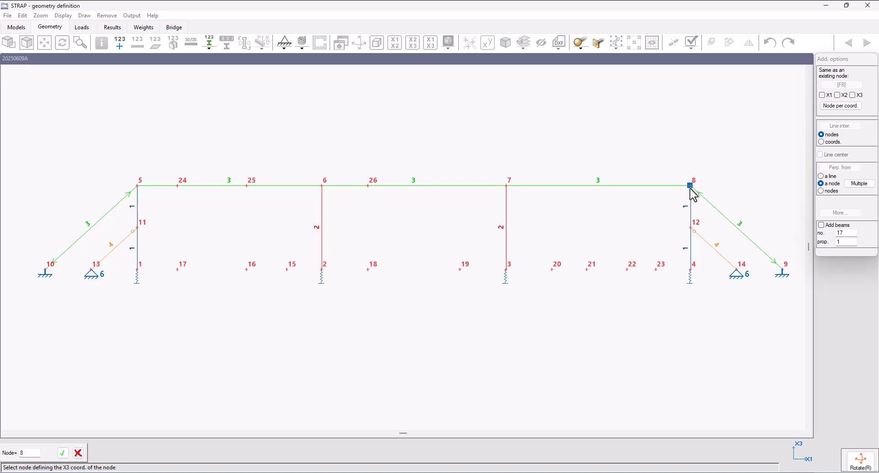
pyautogui.click(690, 188)
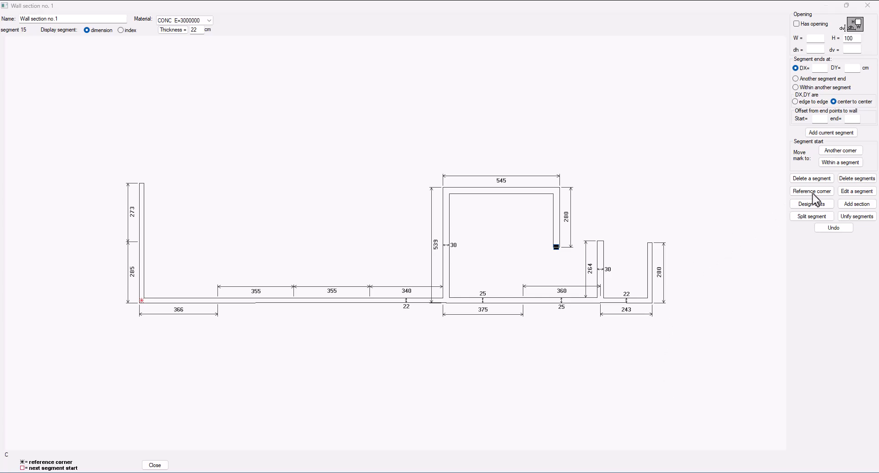
# Delete multiple segments of wall section no. 1 with a selection window around the core and short walls in its right half
pyautogui.click(854, 182)
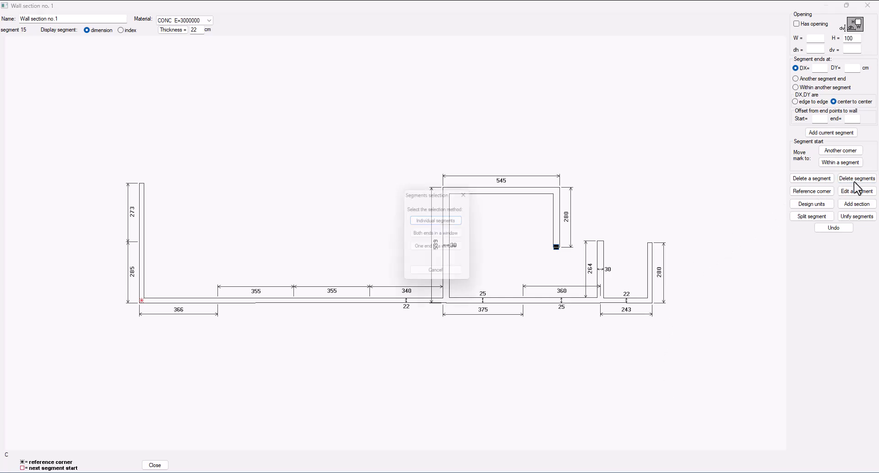
pyautogui.click(465, 235)
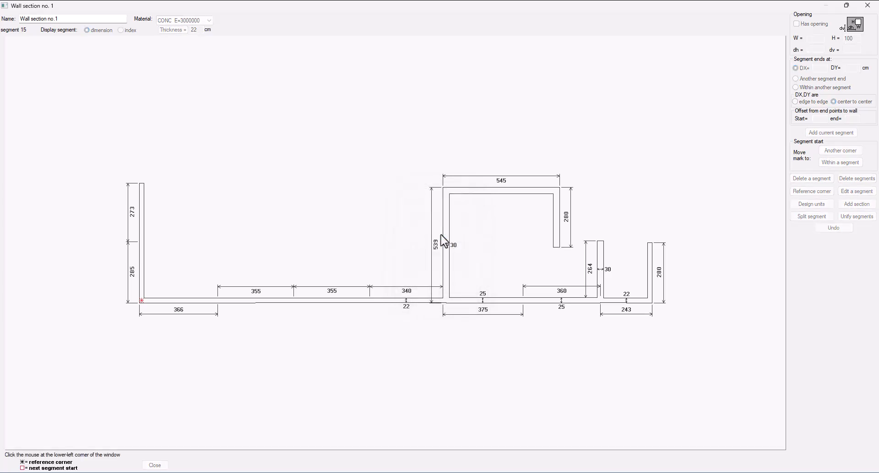
pyautogui.click(408, 149)
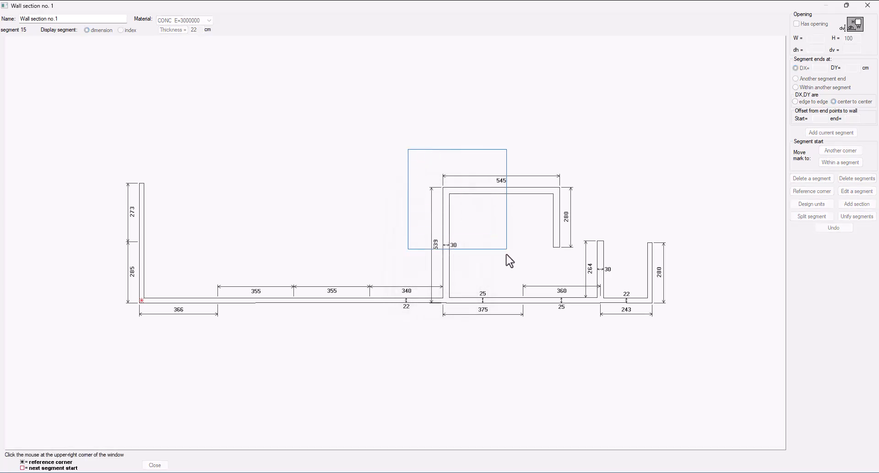
pyautogui.click(708, 343)
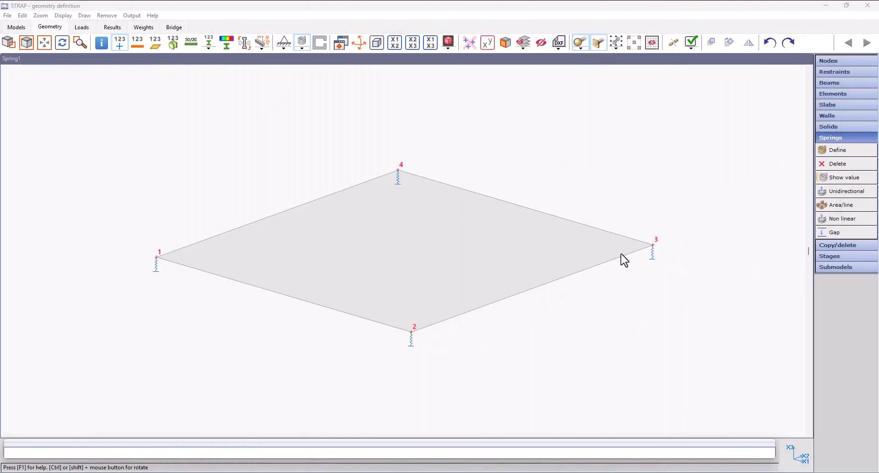
pyautogui.click(855, 152)
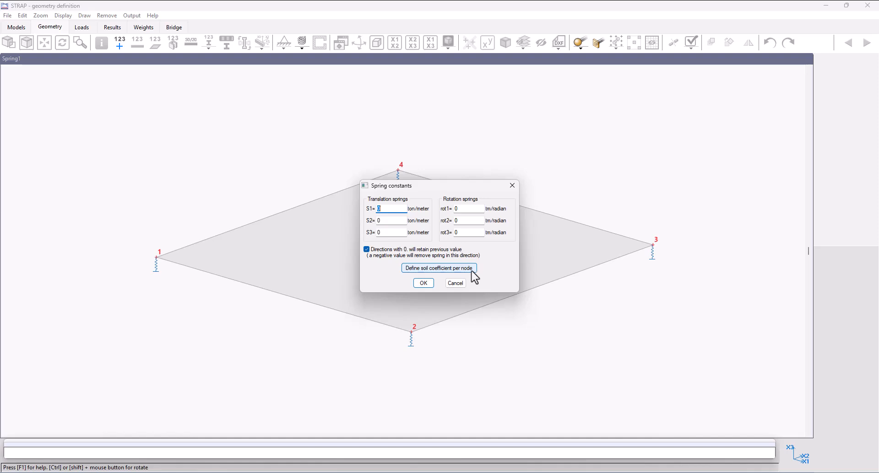
pyautogui.moveTo(441, 189); pyautogui.dragTo(652, 98)
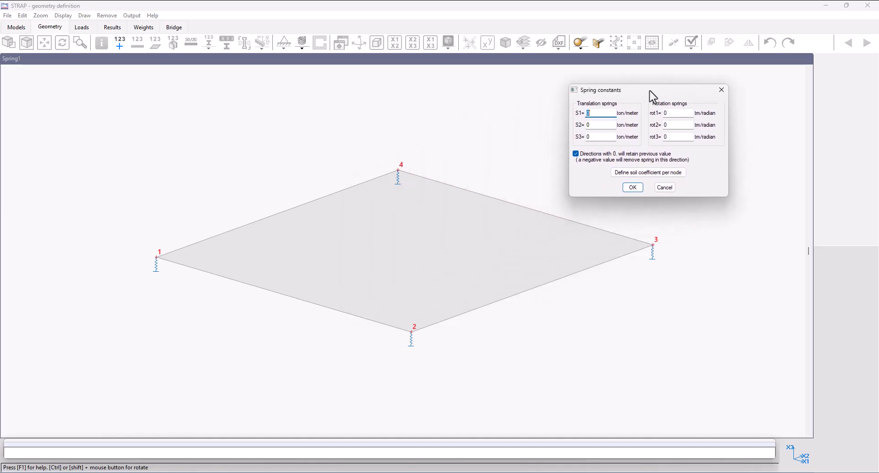
pyautogui.click(666, 187)
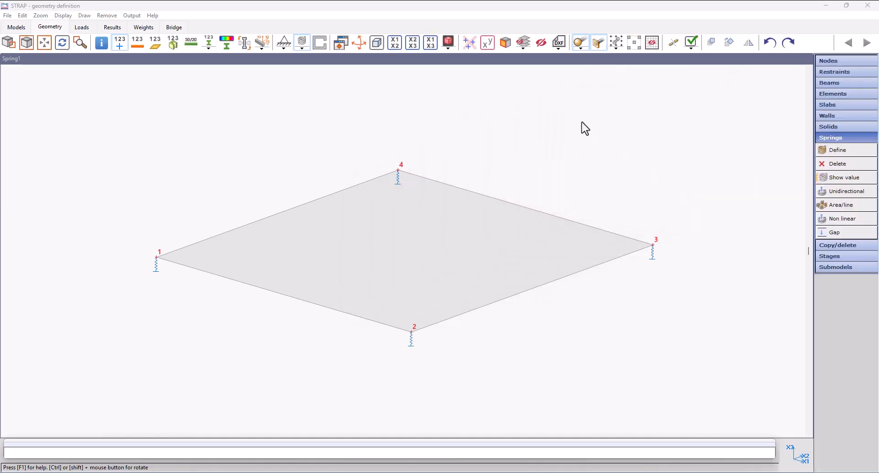
# Change the spring display so that the spring constant values are shown at the nodes instead of symbols
pyautogui.click(302, 48)
pyautogui.click(260, 81)
pyautogui.click(287, 170)
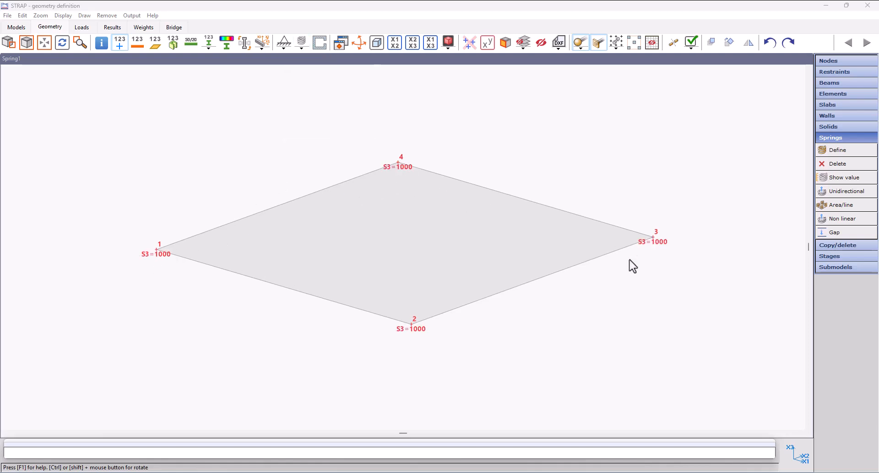
# Define a soil coefficient per node of 2000 ton/meter³ for the springs at nodes 1 and 2
pyautogui.click(824, 151)
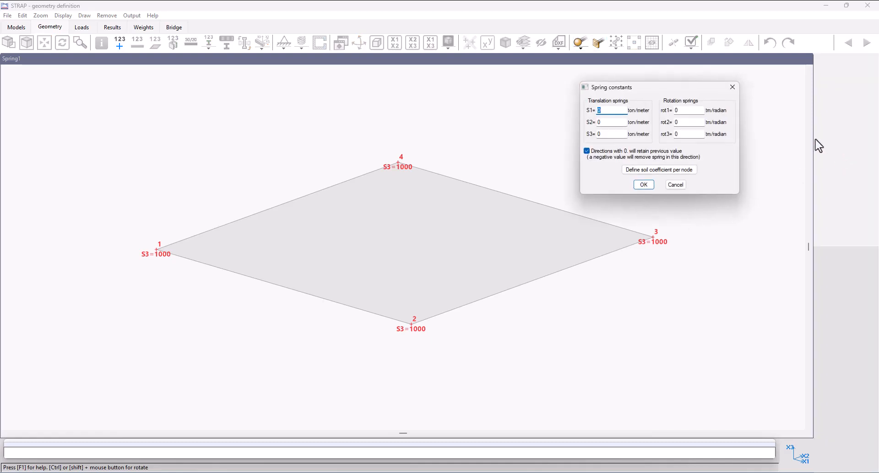
pyautogui.click(660, 172)
pyautogui.moveTo(394, 246); pyautogui.dragTo(388, 247)
pyautogui.write('1000')
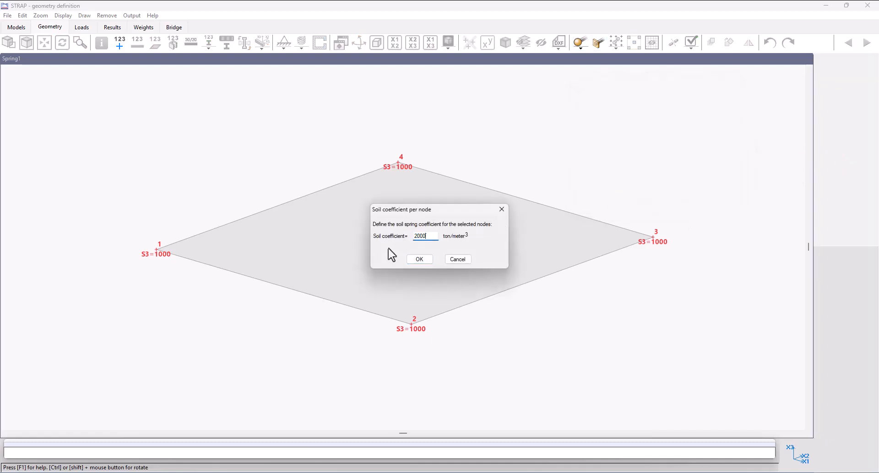
pyautogui.click(411, 259)
pyautogui.click(157, 251)
pyautogui.click(412, 325)
pyautogui.press('e')
# Define a soil coefficient per node of 4000 ton/meter³ for the springs at nodes 3 and 4
pyautogui.click(845, 152)
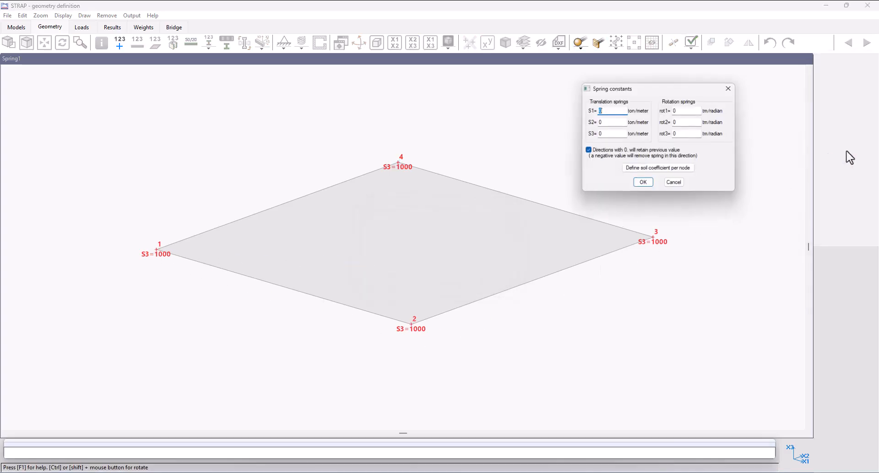
pyautogui.click(657, 172)
pyautogui.moveTo(420, 238); pyautogui.dragTo(398, 249)
pyautogui.write('4000')
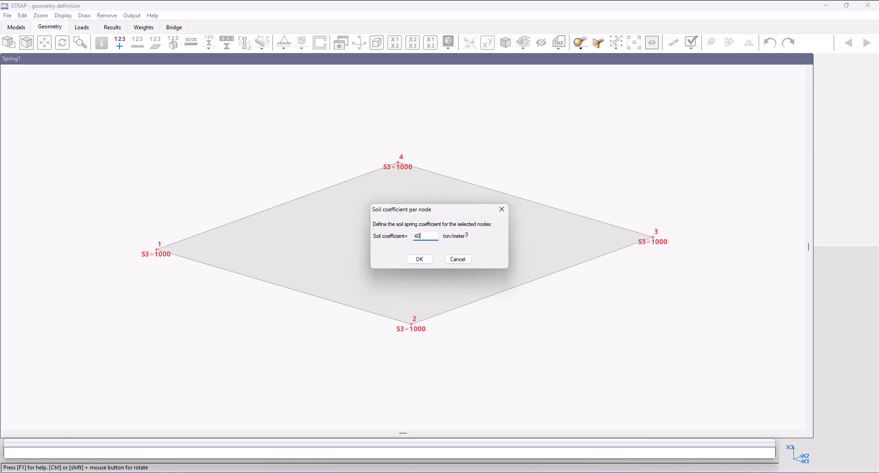
pyautogui.click(414, 259)
pyautogui.click(652, 249)
pyautogui.click(400, 176)
pyautogui.press('e')
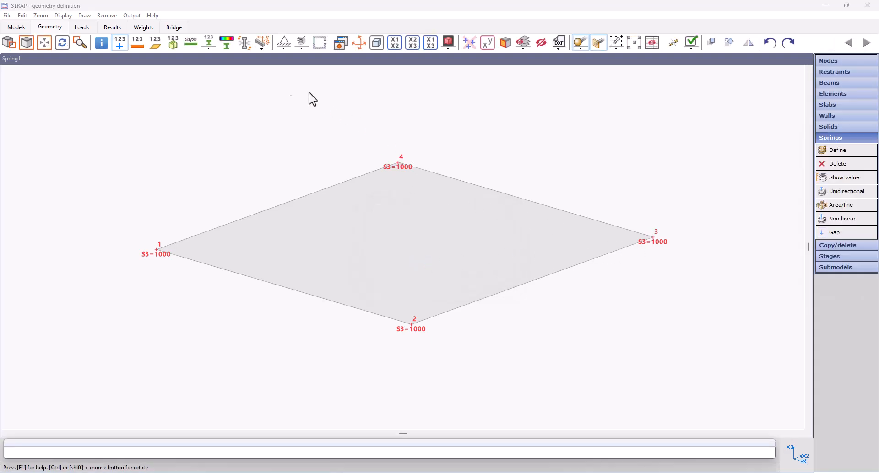
# Display the springs table of the node data to check the soil coefficients, and close it
pyautogui.click(132, 16)
pyautogui.moveTo(129, 26)
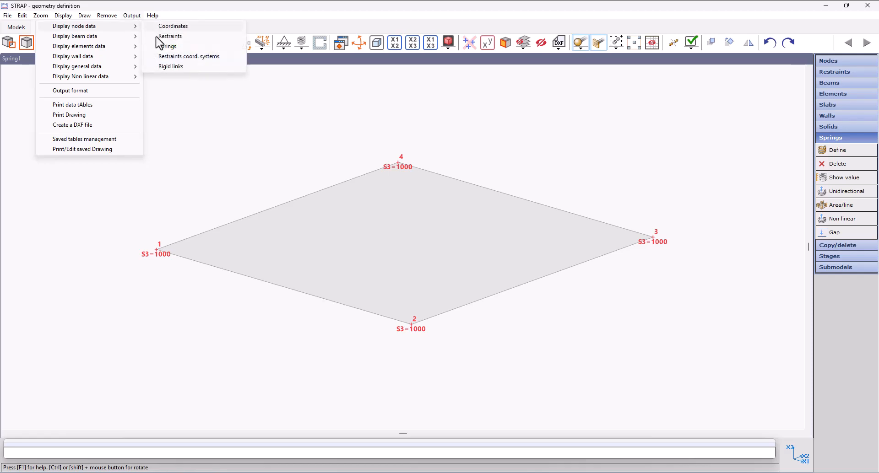
pyautogui.click(185, 47)
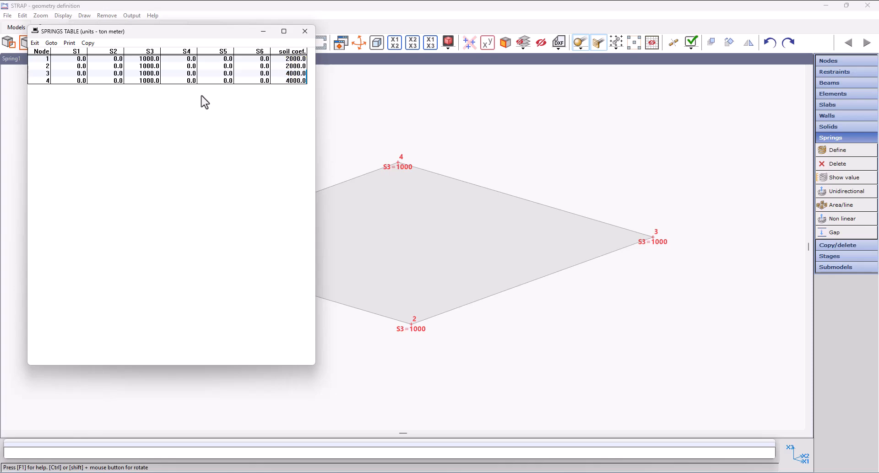
pyautogui.click(304, 32)
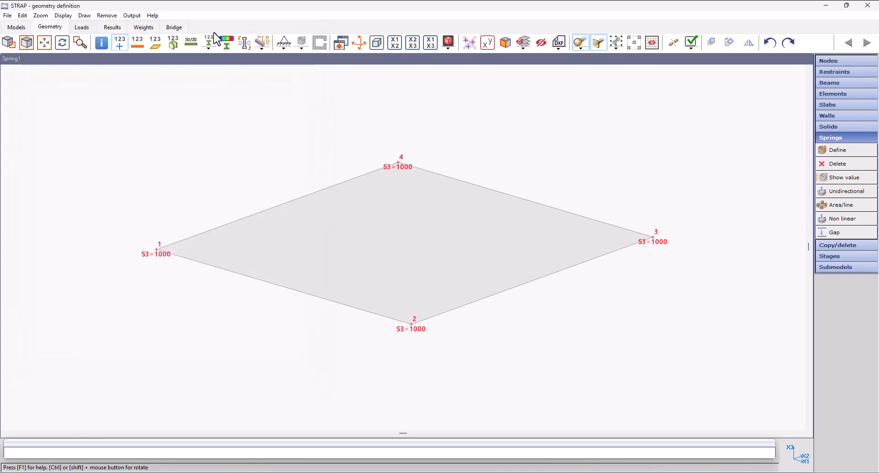
# Display the results table of spring reactions stresses with soil coefficient 5000, using the soil coefficient per node if defined
pyautogui.click(82, 27)
pyautogui.click(855, 228)
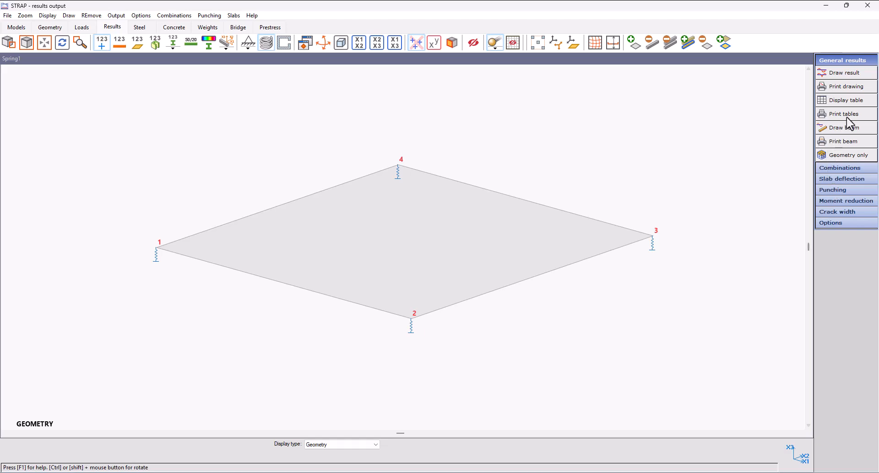
pyautogui.click(869, 107)
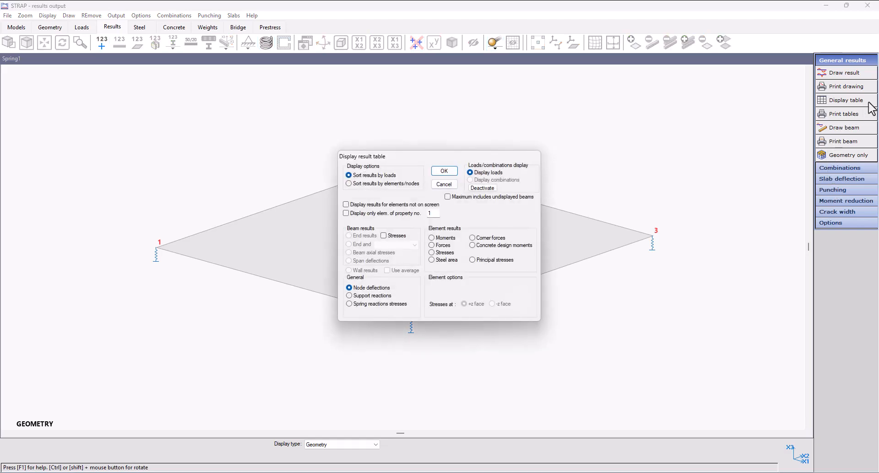
pyautogui.click(378, 303)
pyautogui.click(443, 171)
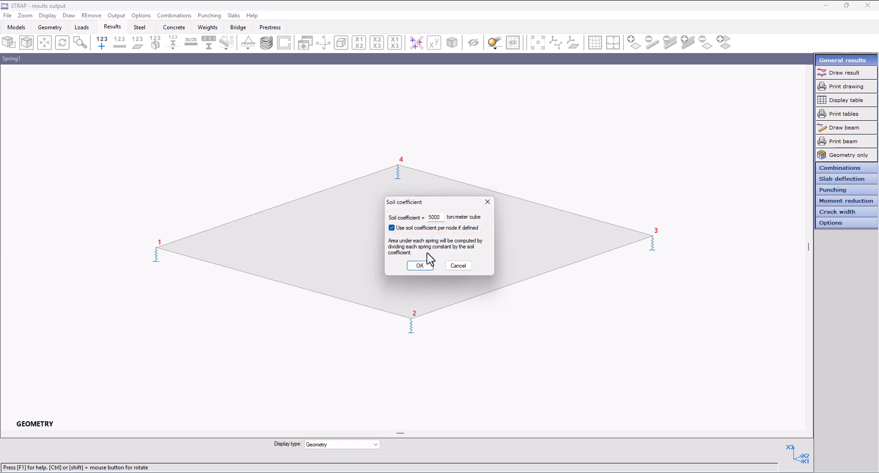
pyautogui.click(420, 266)
pyautogui.doubleClick(439, 202)
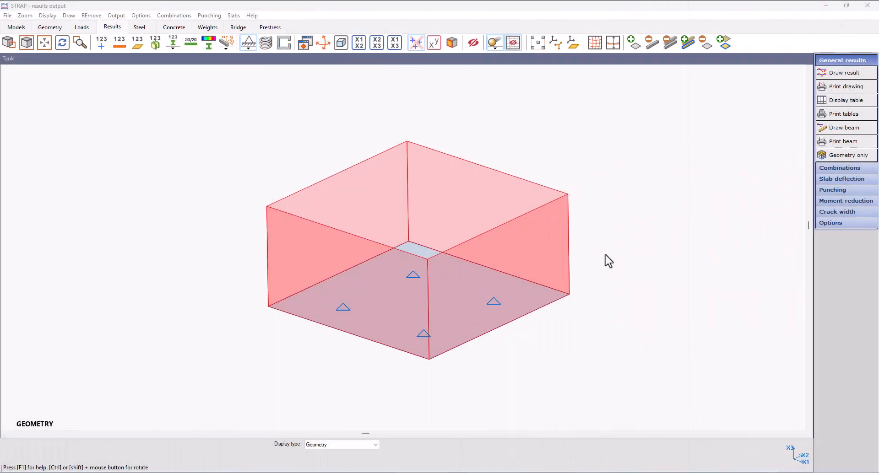
# Draw the tank's element results along a line as moments in the section direction for the linear pressure load, over a strip of width 2
pyautogui.click(864, 75)
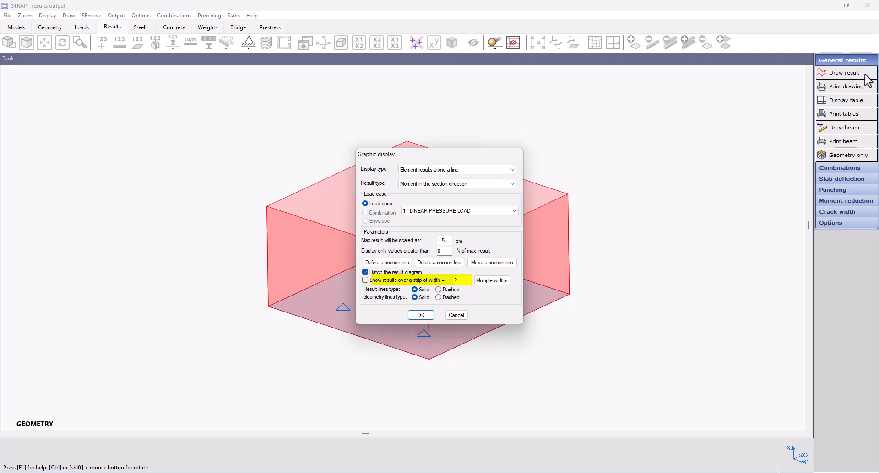
pyautogui.click(365, 280)
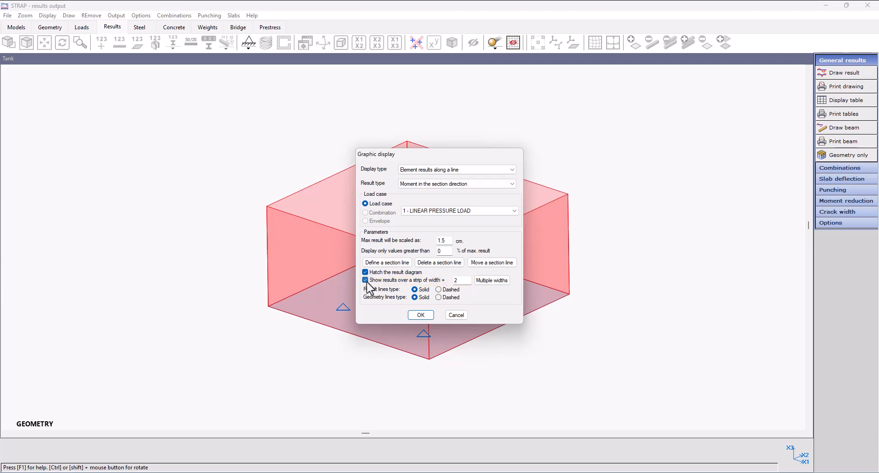
pyautogui.click(421, 315)
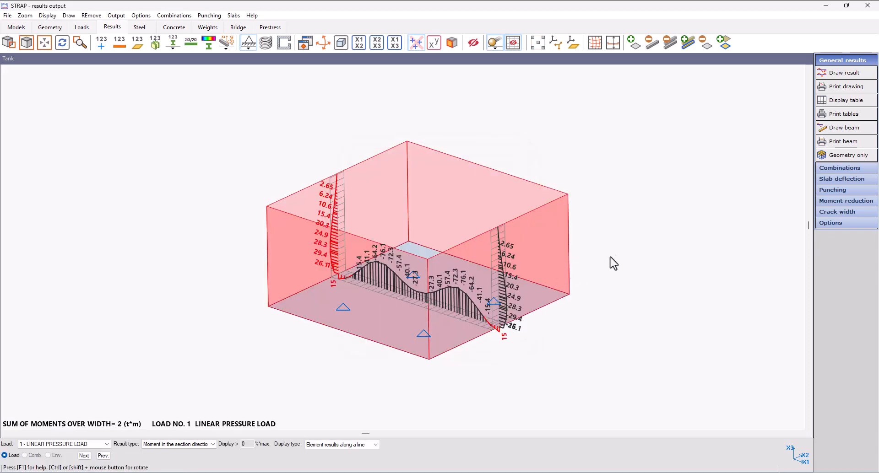
pyautogui.click(838, 73)
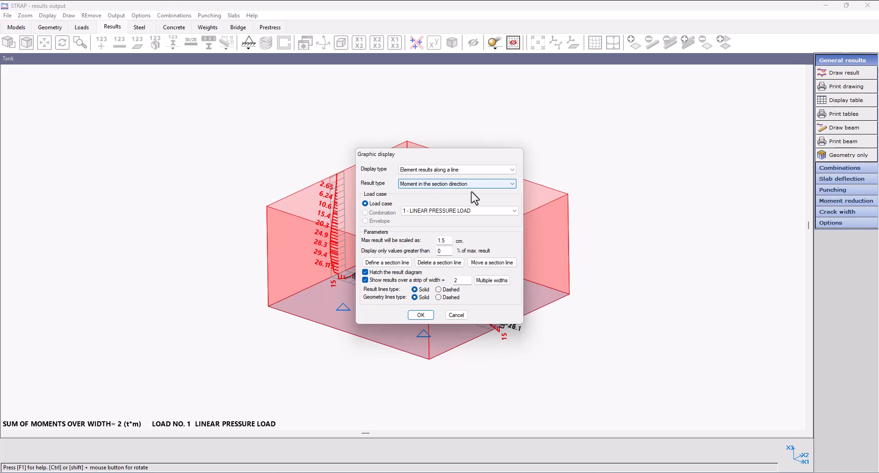
pyautogui.click(421, 315)
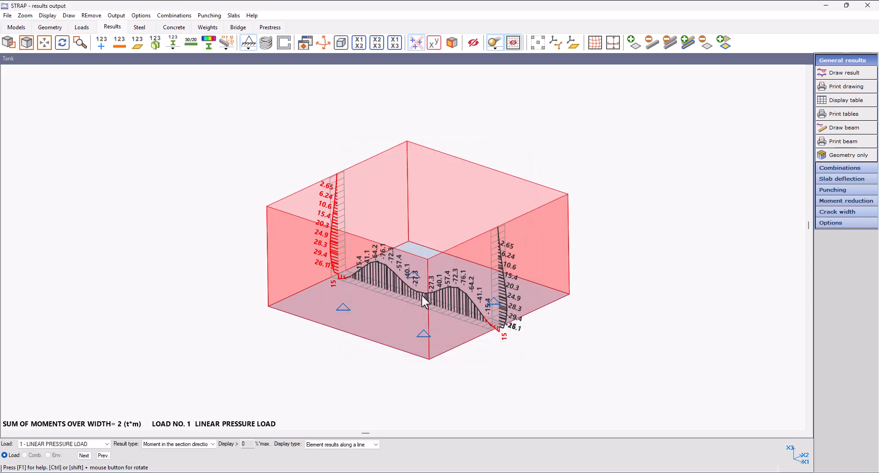
# Examine the tank's strip moment diagrams in the X1-X3 plane view and in a rotated 3D view
pyautogui.click(394, 44)
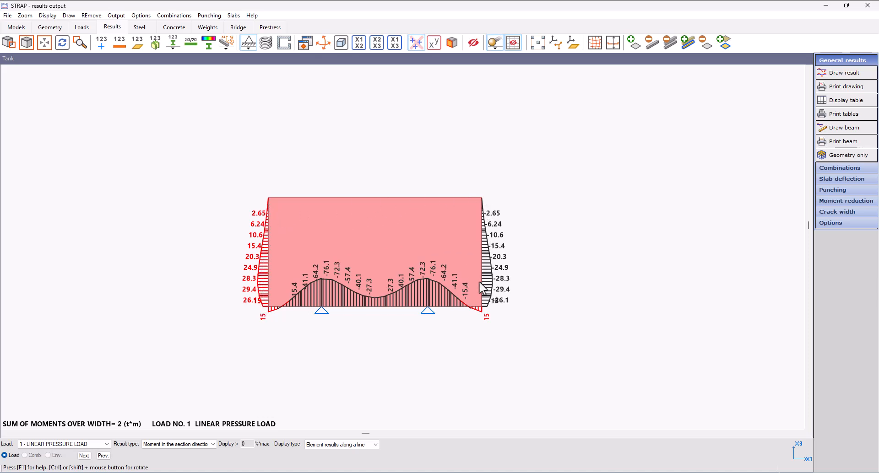
pyautogui.keyDown('ctrl'); pyautogui.moveTo(456, 232); pyautogui.dragTo(317, 272); pyautogui.keyUp('ctrl')
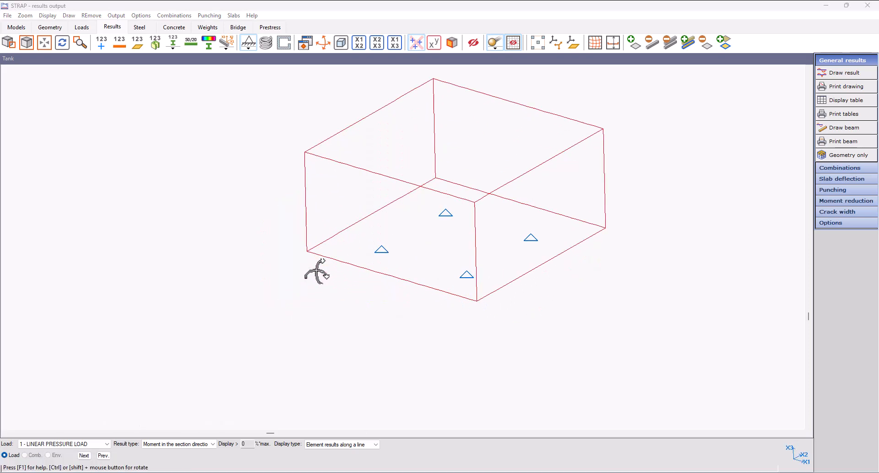
pyautogui.scroll(2, 436, 236)
pyautogui.moveTo(429, 234); pyautogui.dragTo(336, 290, button='middle')
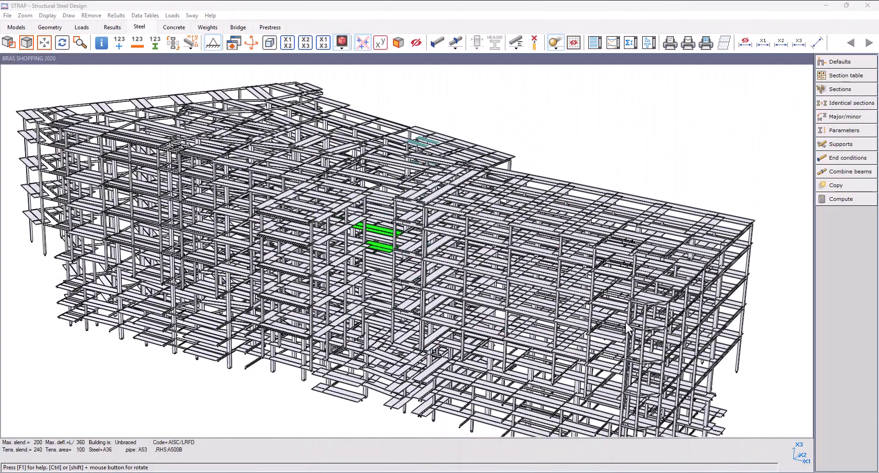
# Set the composite parameters for specific beams to use the topping defined in geometry
pyautogui.click(867, 134)
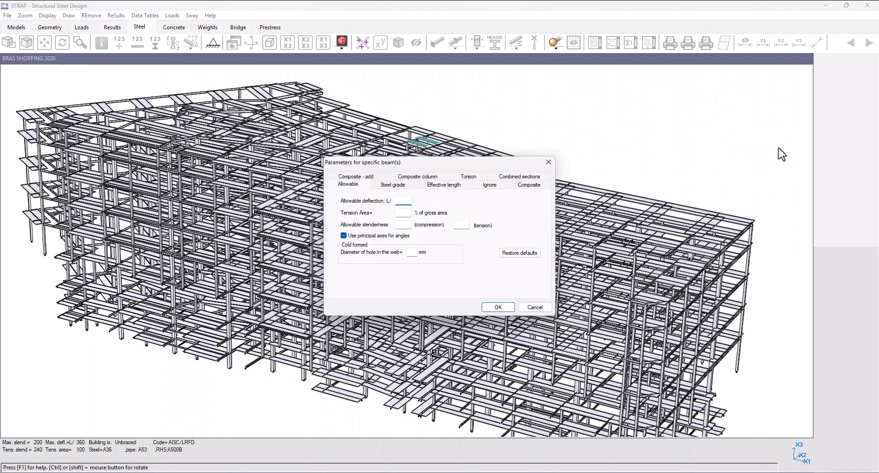
pyautogui.click(538, 187)
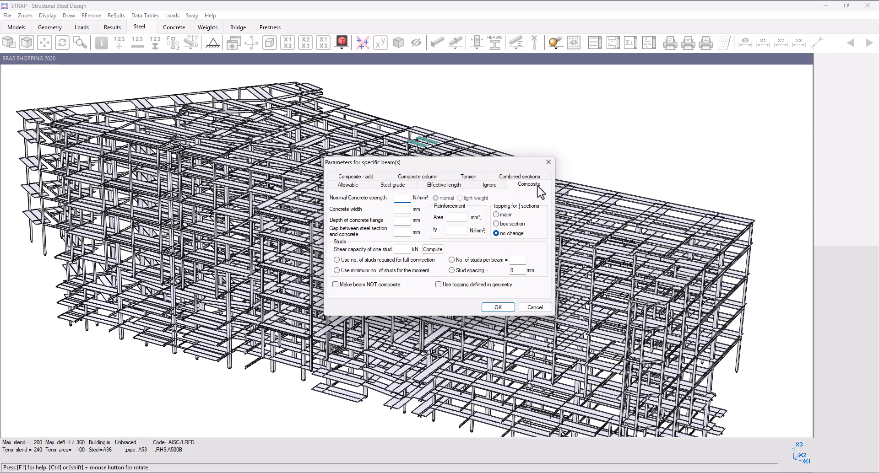
pyautogui.click(438, 285)
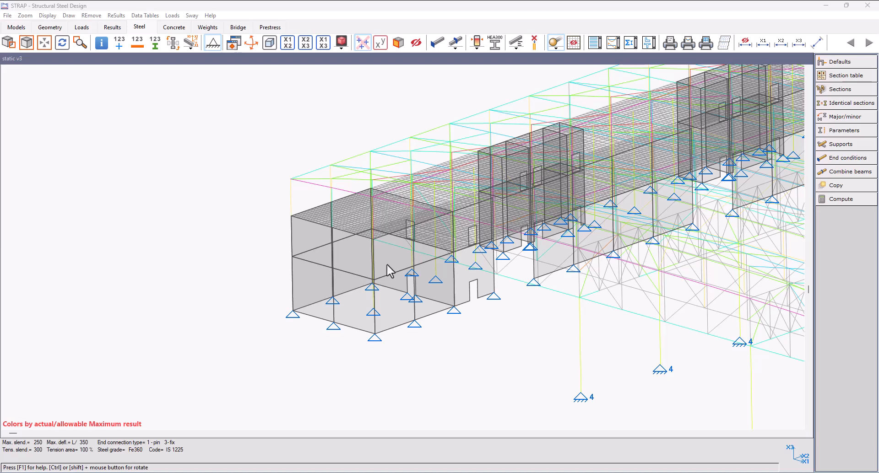
# Display section names and % of capacity on the steel beams, coloured by capacity, for the maximum of all results excluding slenderness
pyautogui.click(343, 41)
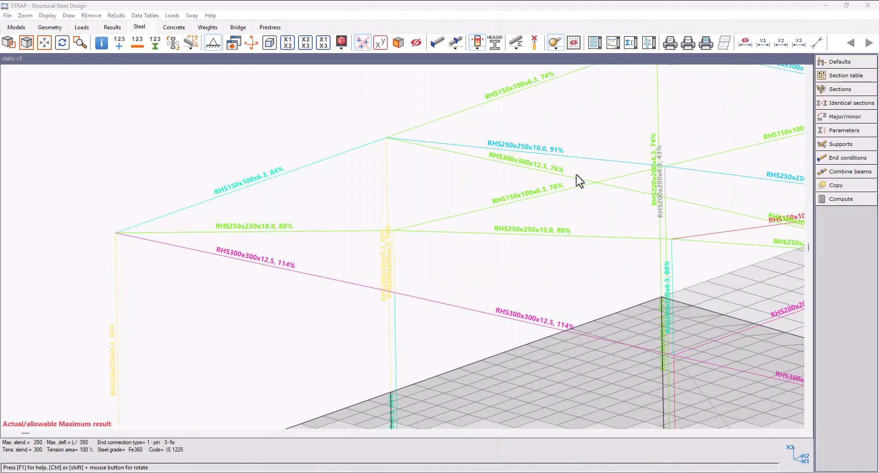
pyautogui.click(478, 48)
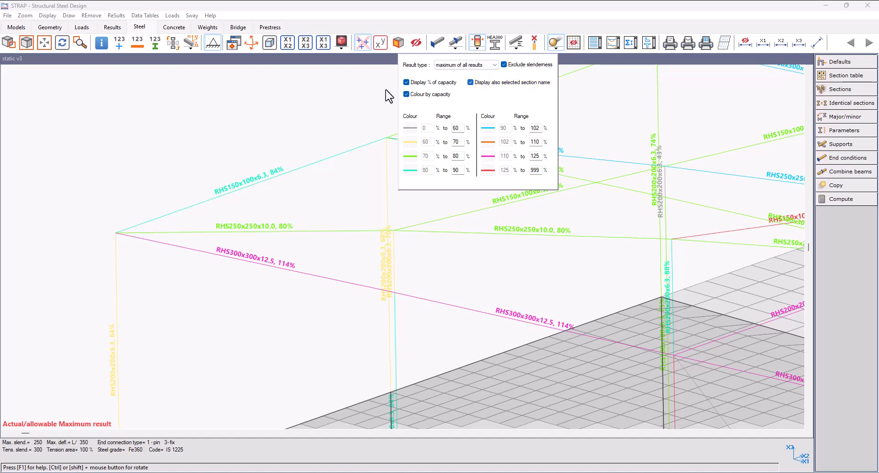
pyautogui.click(344, 98)
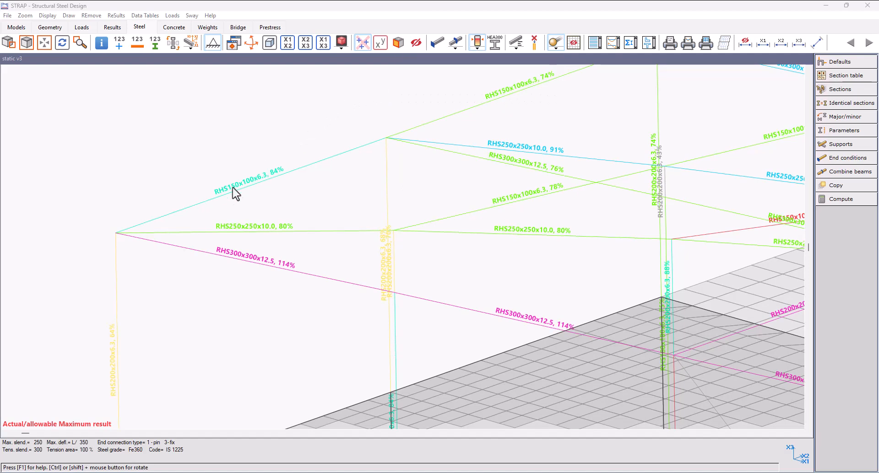